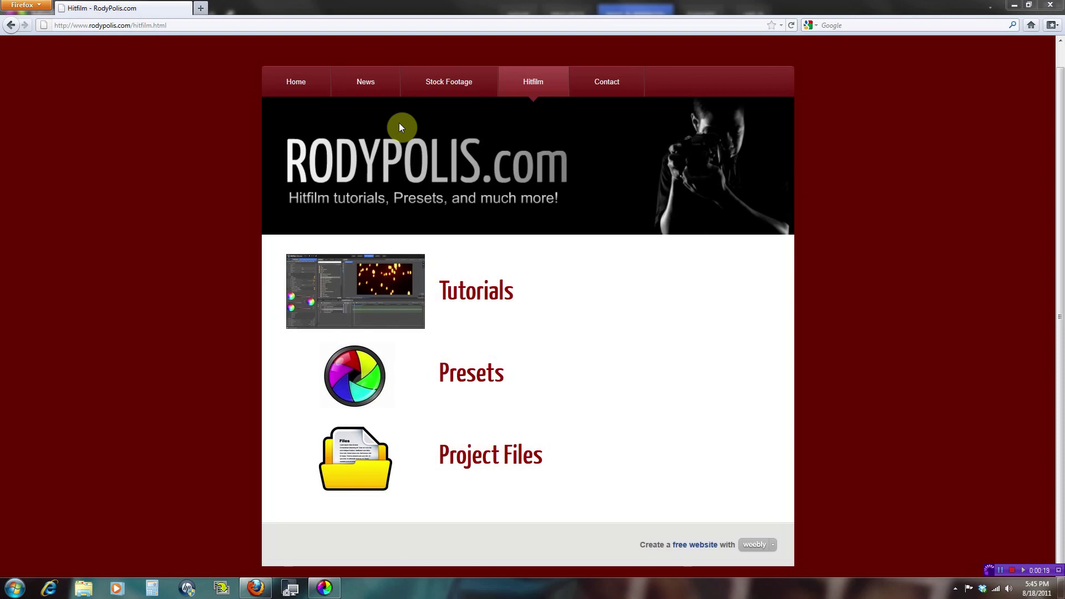
Switch to the Text Emboss project showing Composite Shot 1 with camera and blue background
click(543, 80)
click(325, 588)
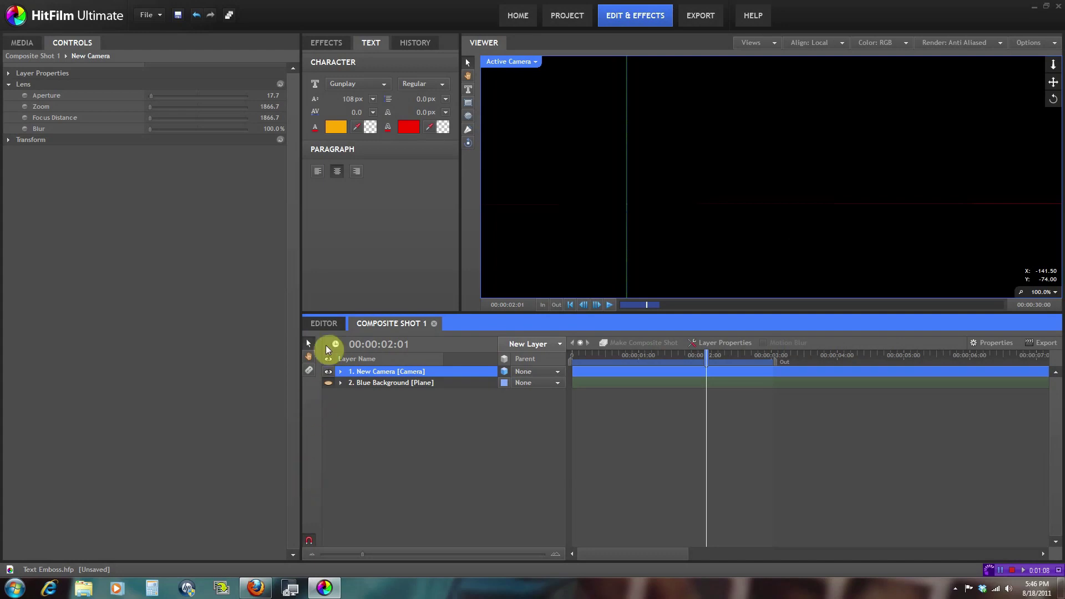
Add a text box in the frame reading 'Rody' and enlarge the box
click(468, 90)
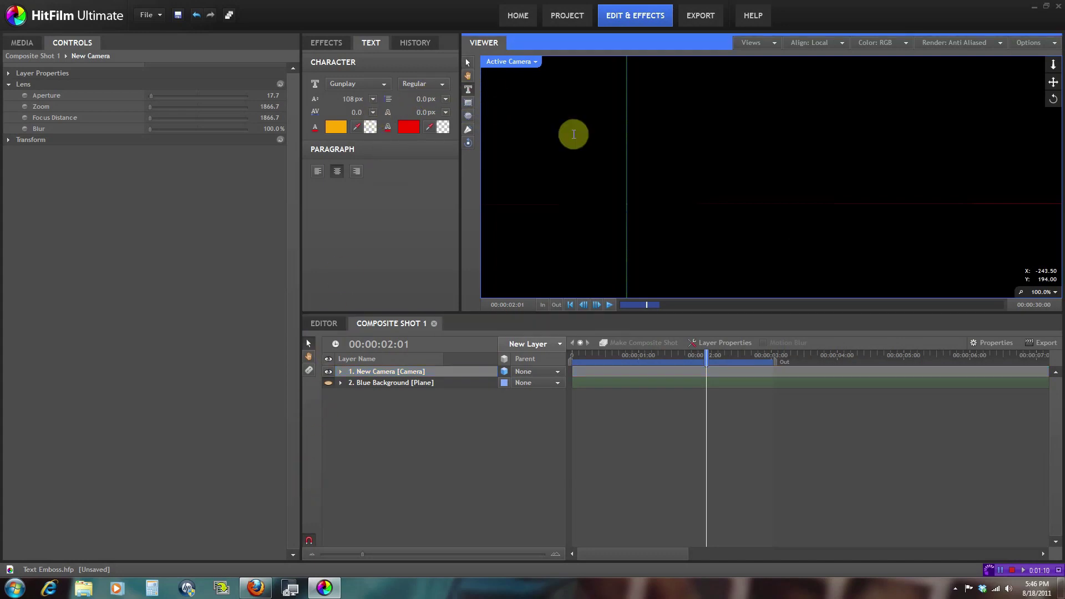
scroll(573, 133, down, 5)
scroll(687, 152, up, 2)
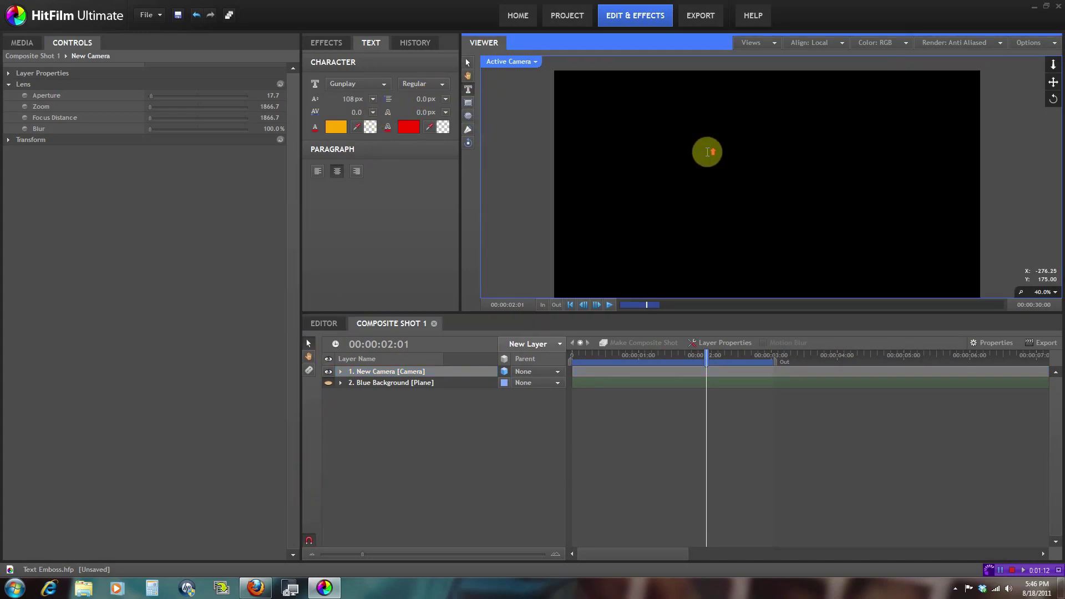
drag(699, 149, 790, 176)
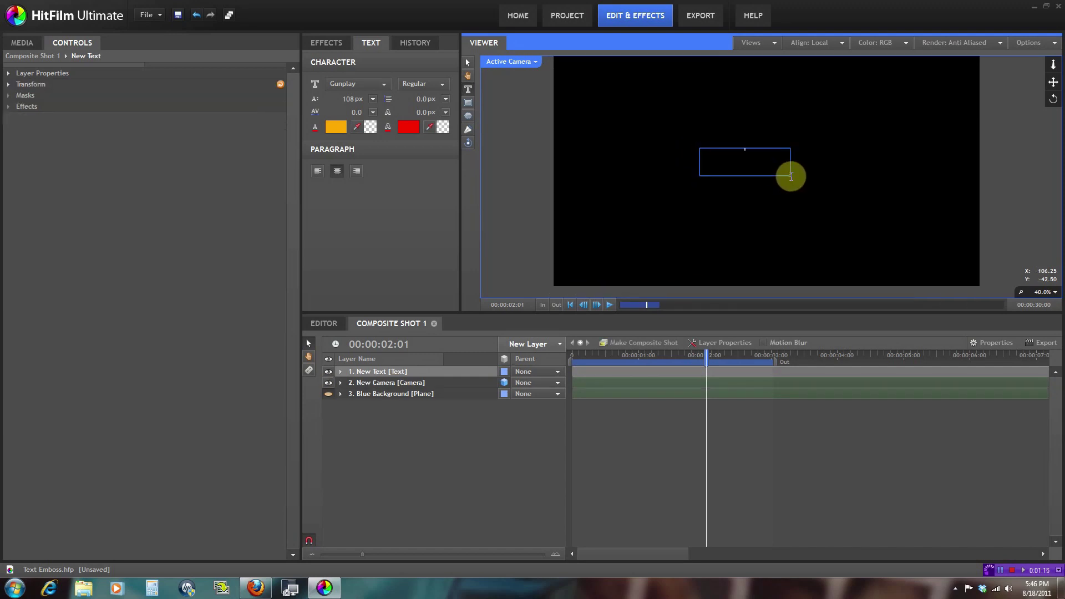
text(Ro)
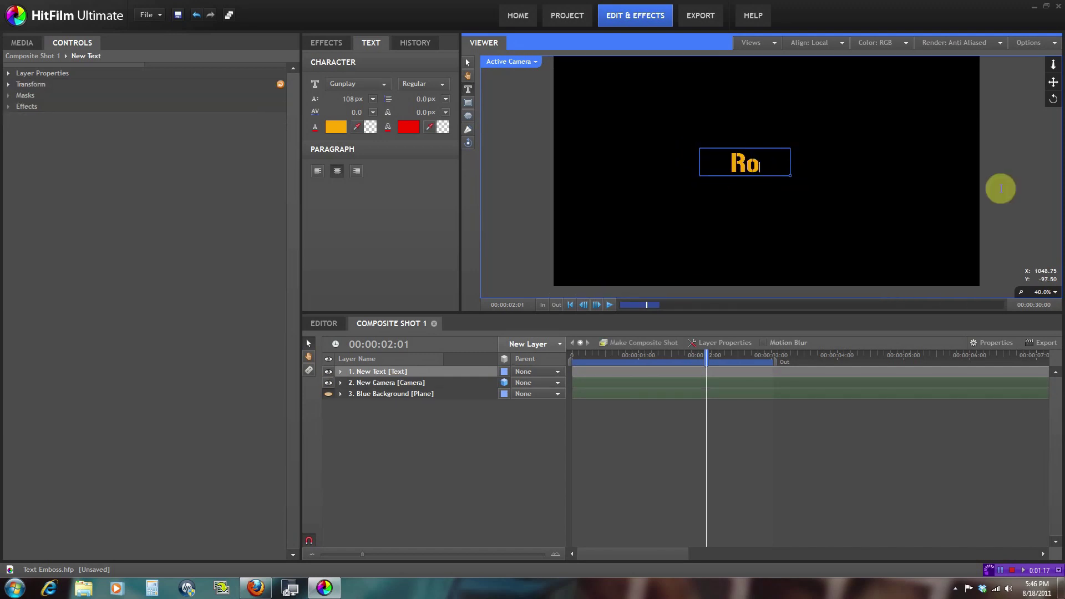
text(dy)
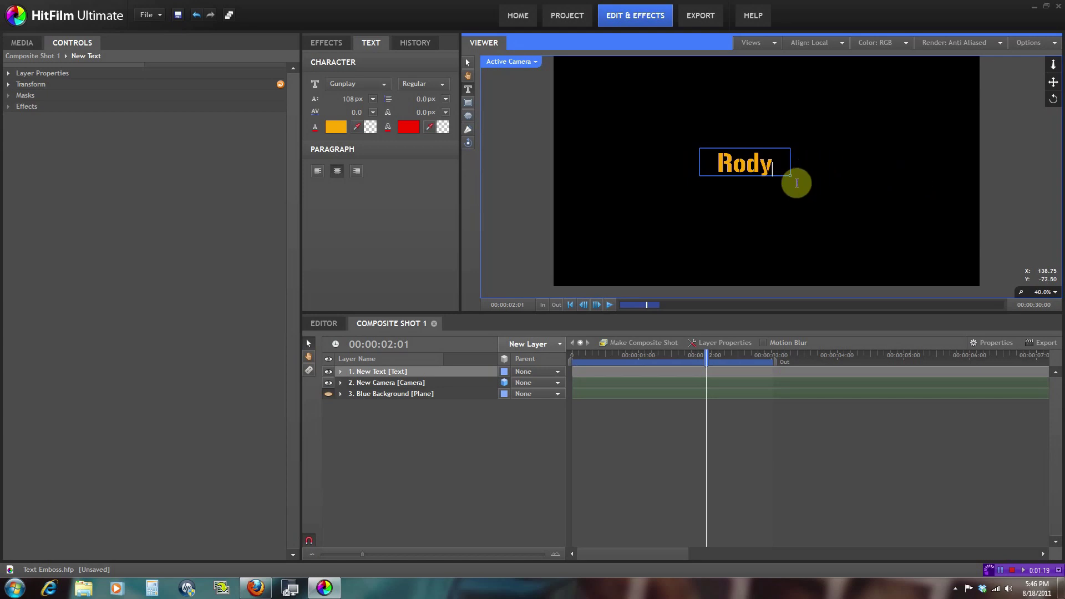
drag(791, 176, 910, 240)
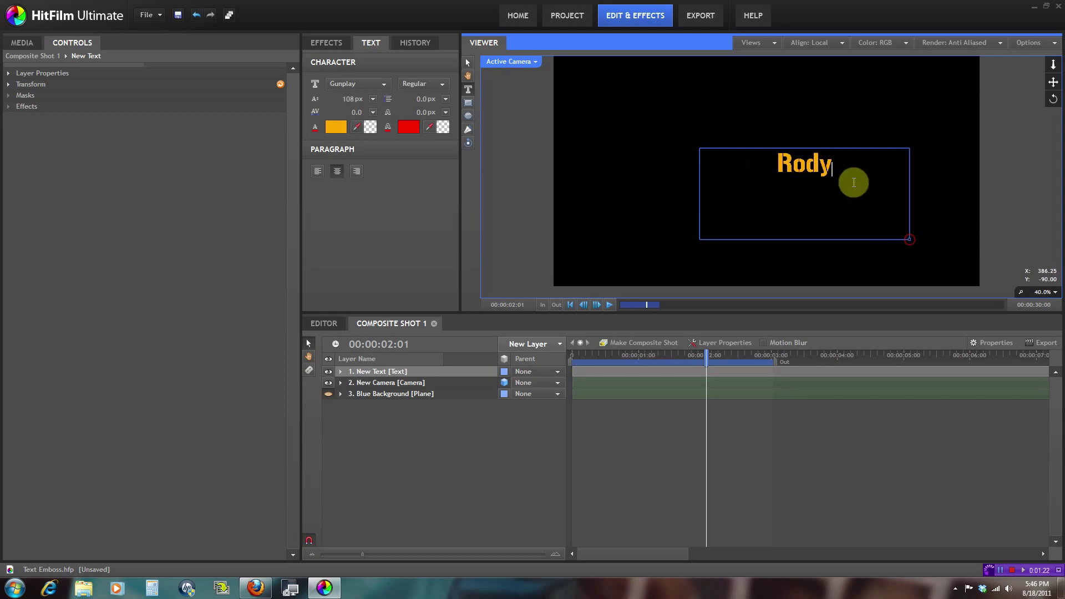
Set the Rody text to 319 px and move it up-left to fill the frame
drag(854, 182, 781, 167)
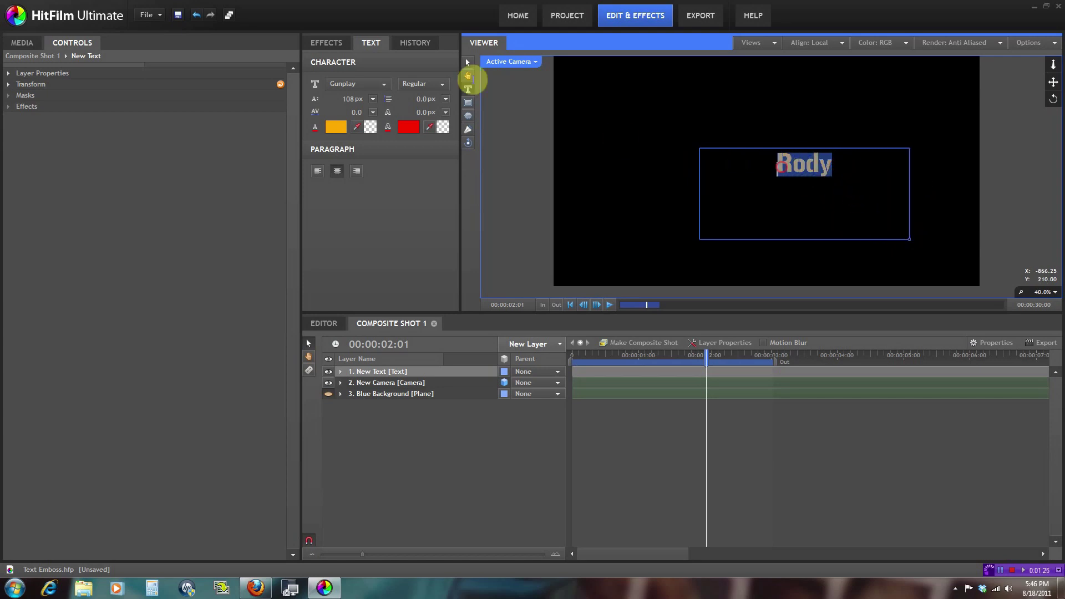
drag(352, 98, 462, 98)
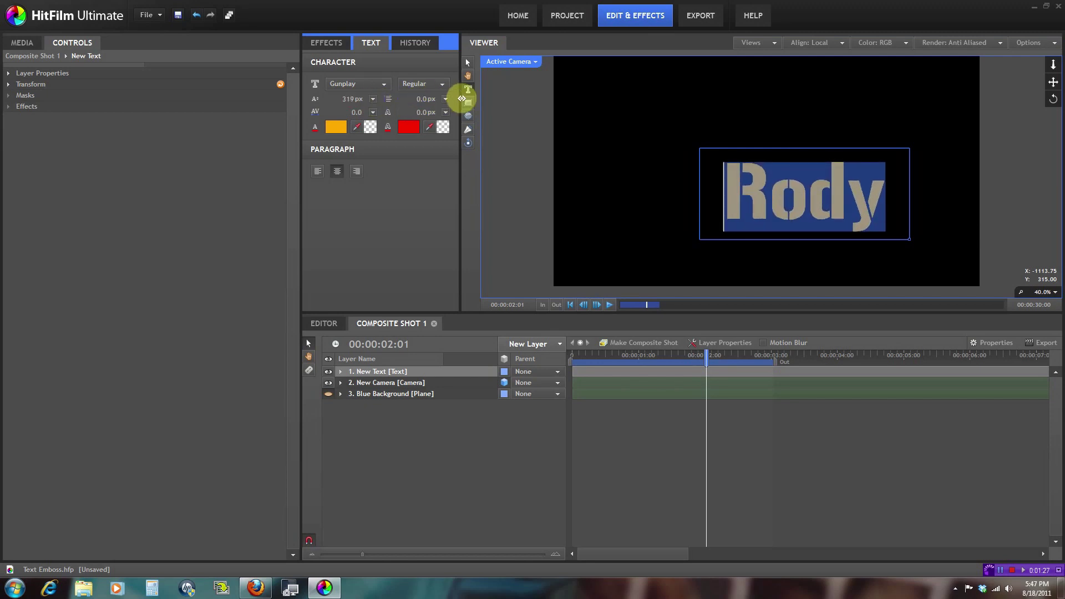
click(468, 63)
click(779, 219)
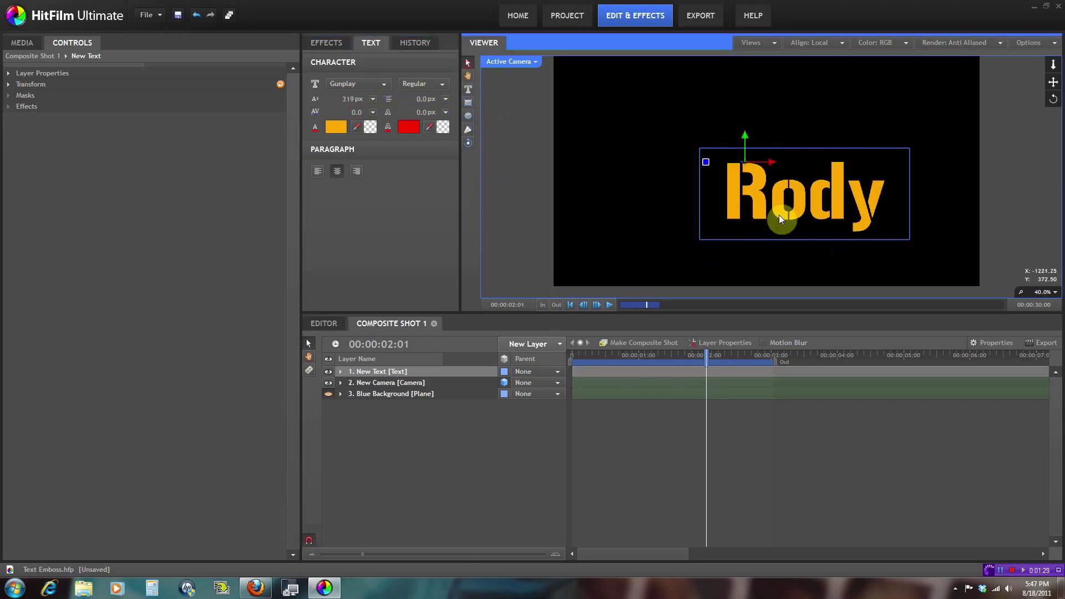
drag(848, 205, 811, 185)
scroll(811, 185, up, 2)
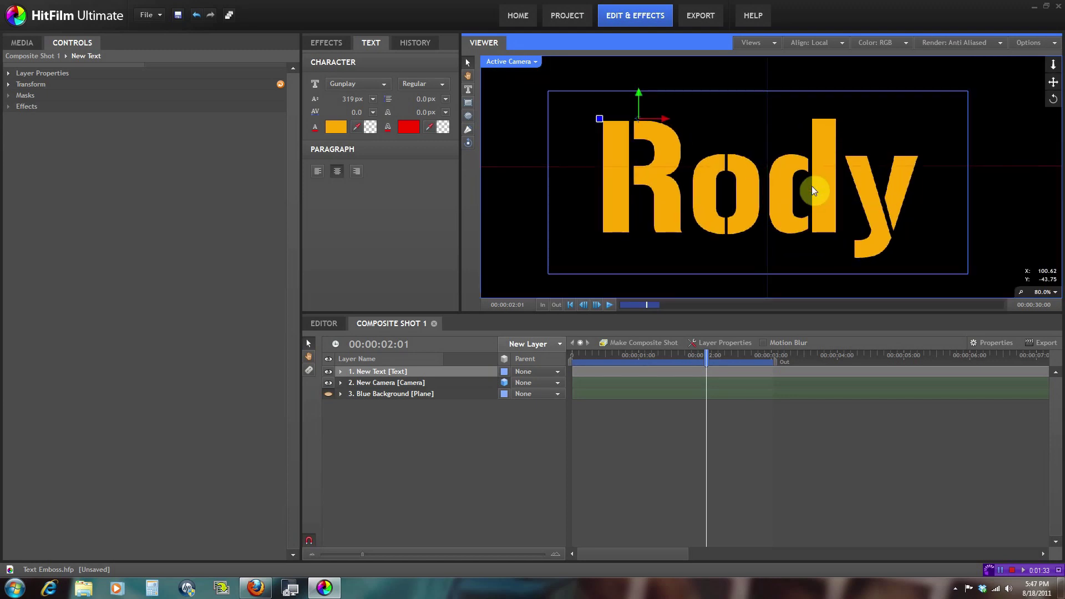
scroll(811, 185, up, 1)
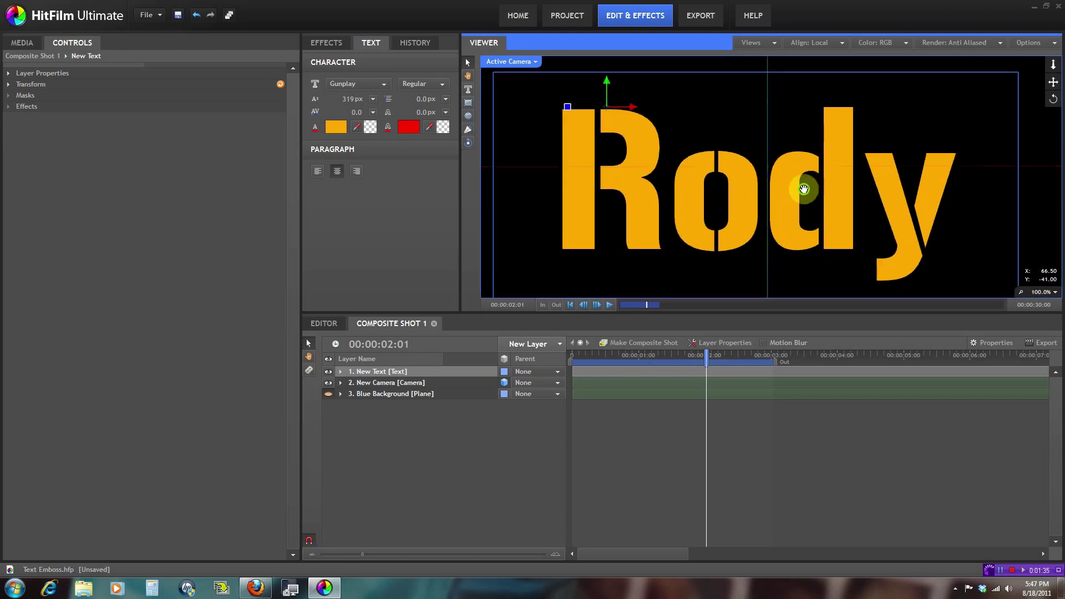
drag(804, 189, 820, 180)
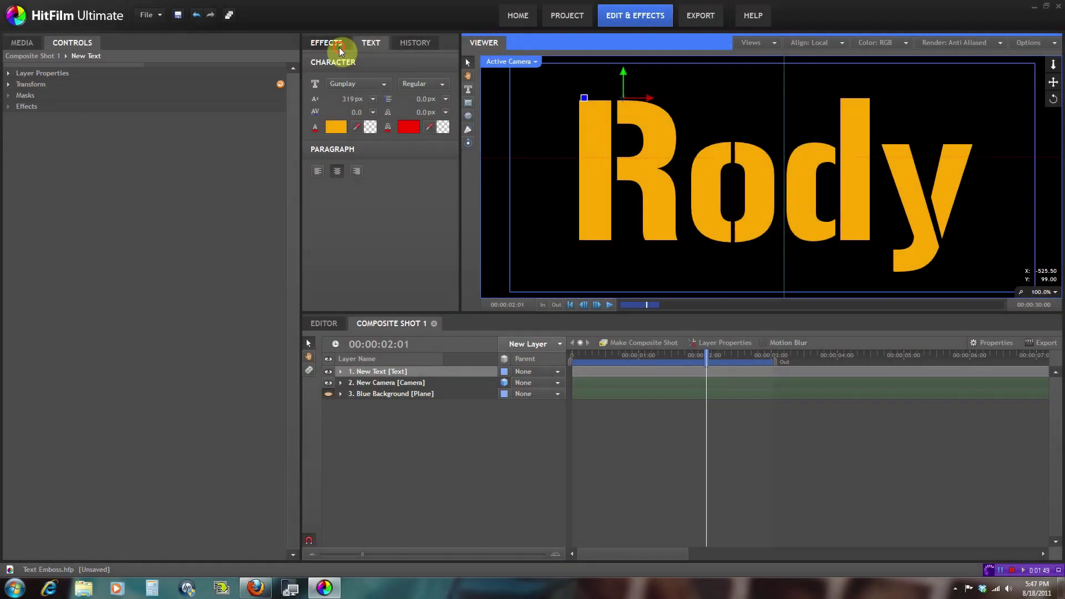
Apply the Stylize > Emboss effect to the New Text layer and show its settings
click(336, 43)
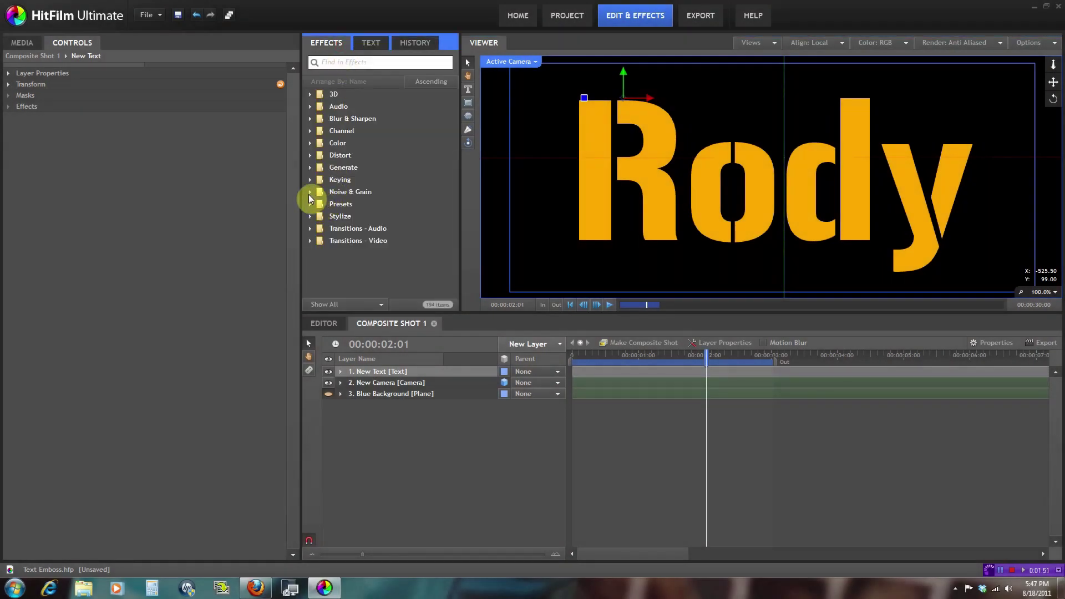
click(310, 216)
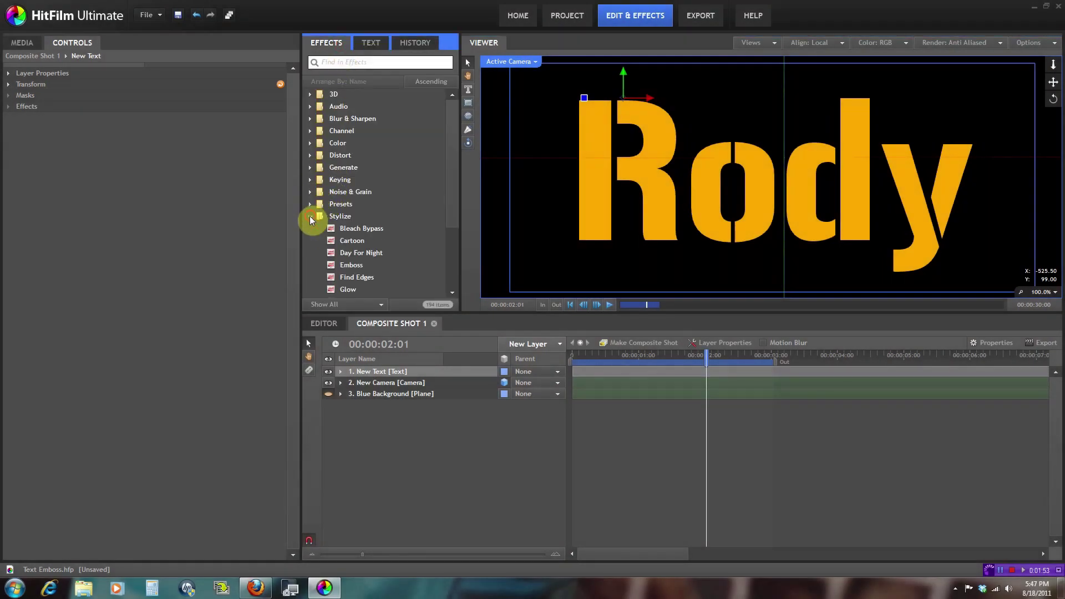
scroll(319, 205, down, 2)
scroll(361, 192, down, 1)
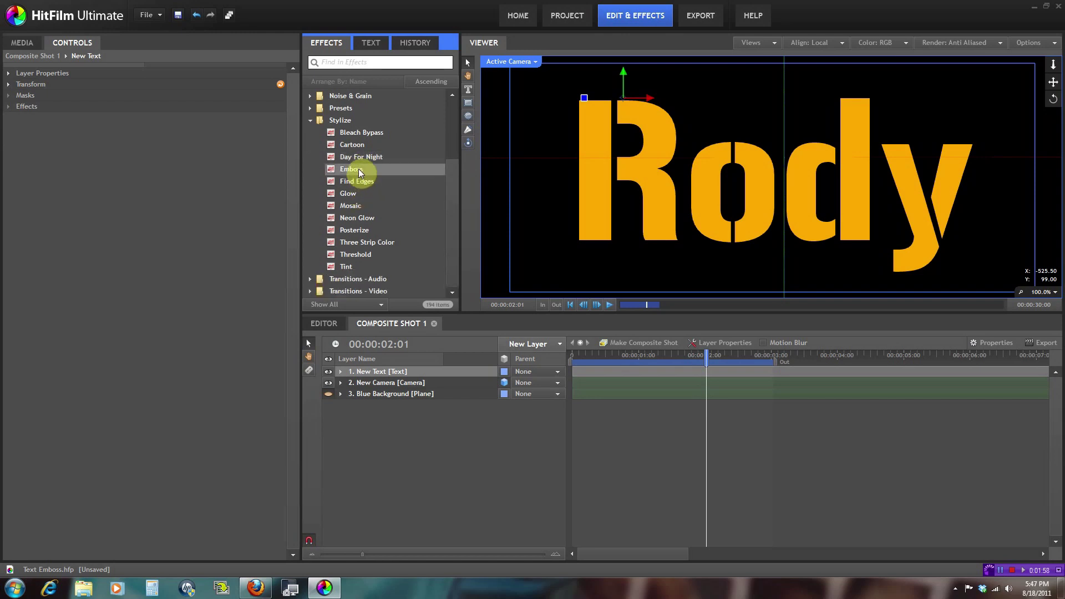
drag(360, 173, 371, 365)
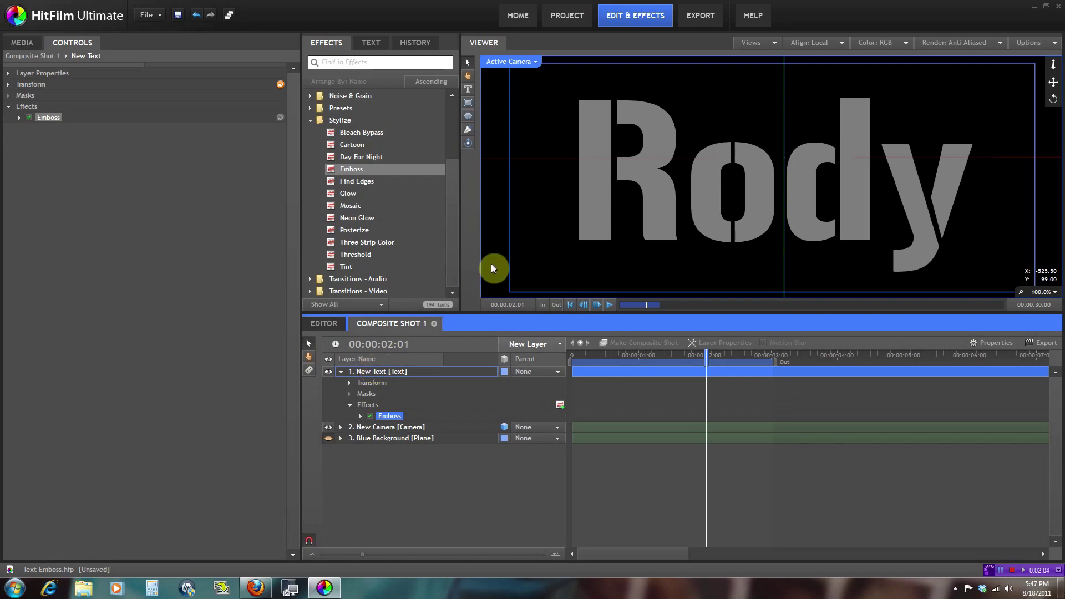
click(21, 118)
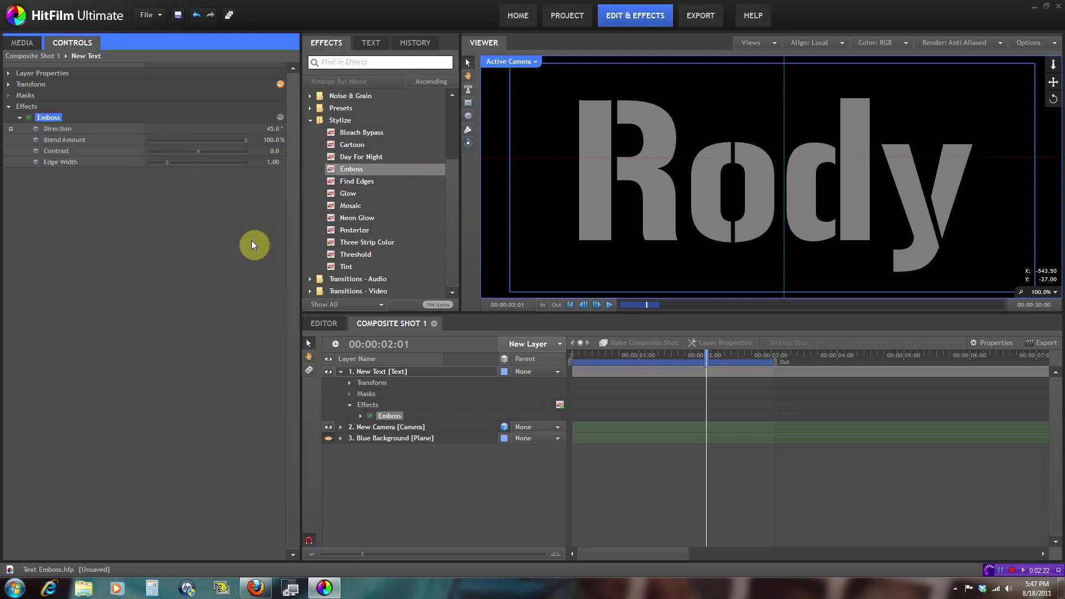
Set Emboss Edge Width to 5.00, Contrast to 100 and Blend Amount to 16%
drag(171, 164, 241, 171)
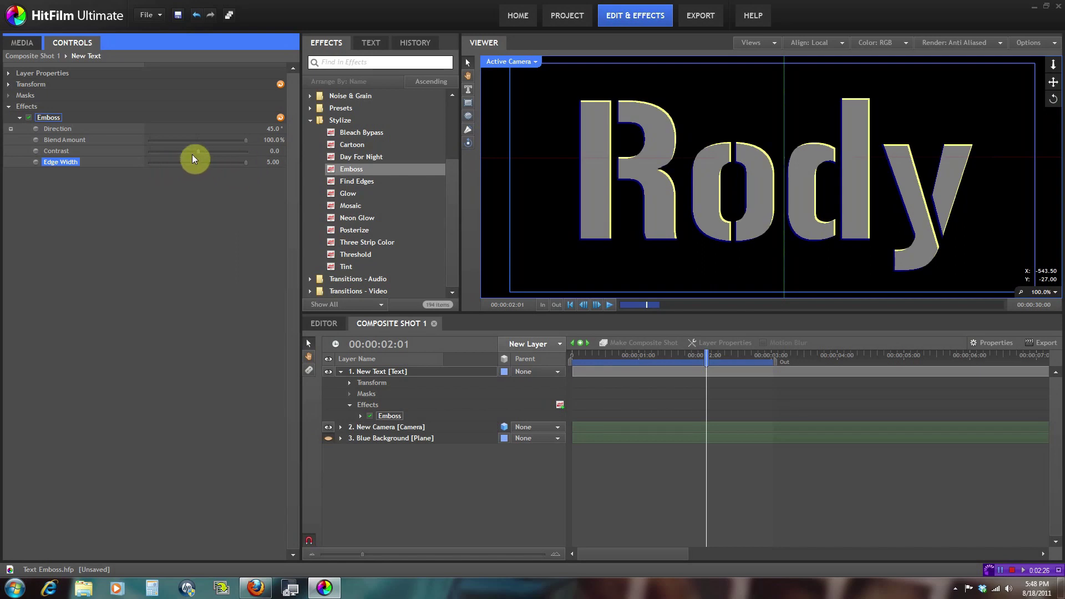
drag(198, 152, 228, 156)
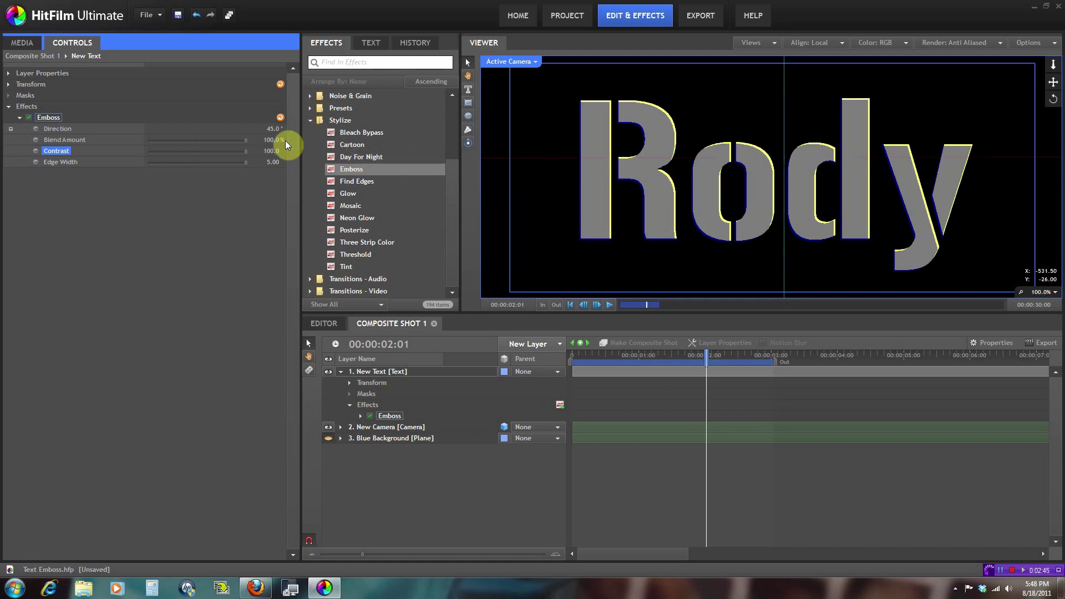
drag(245, 146, 166, 146)
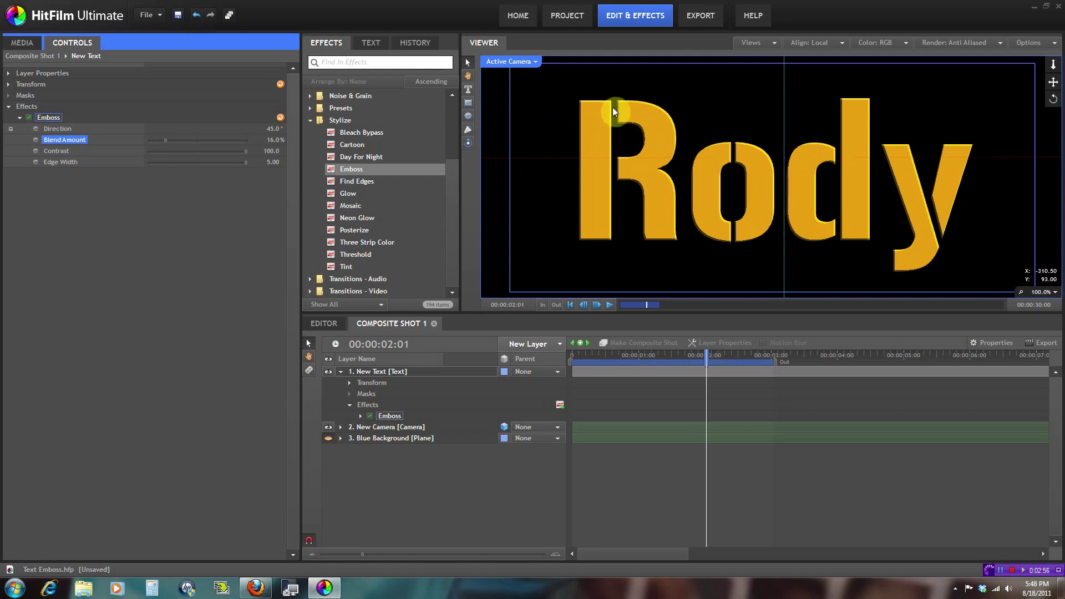
click(644, 147)
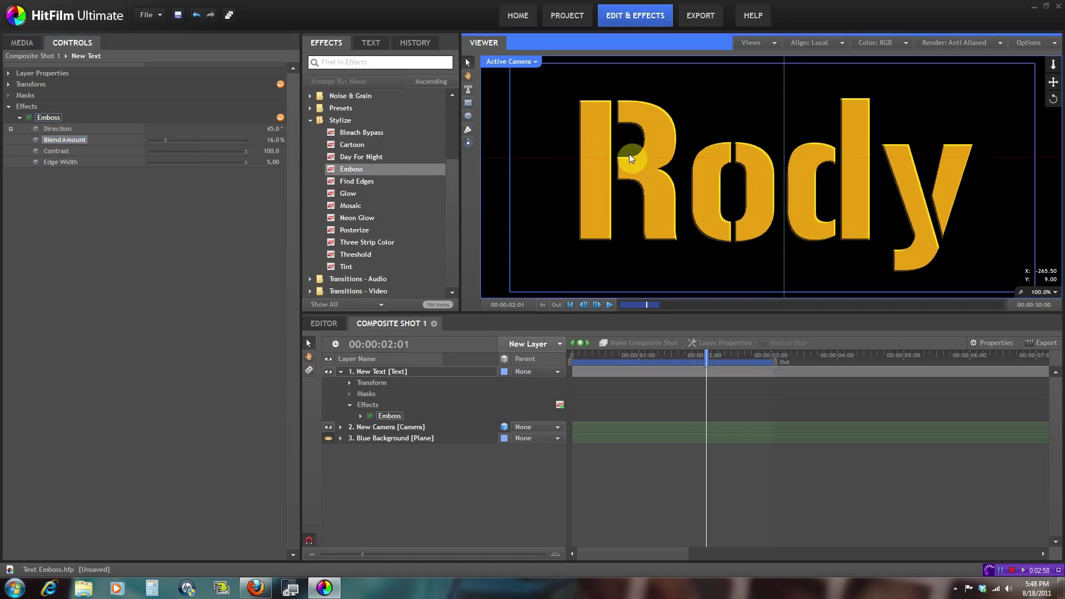
Toggle Emboss off and on to compare, then set its Direction to 64°
click(29, 117)
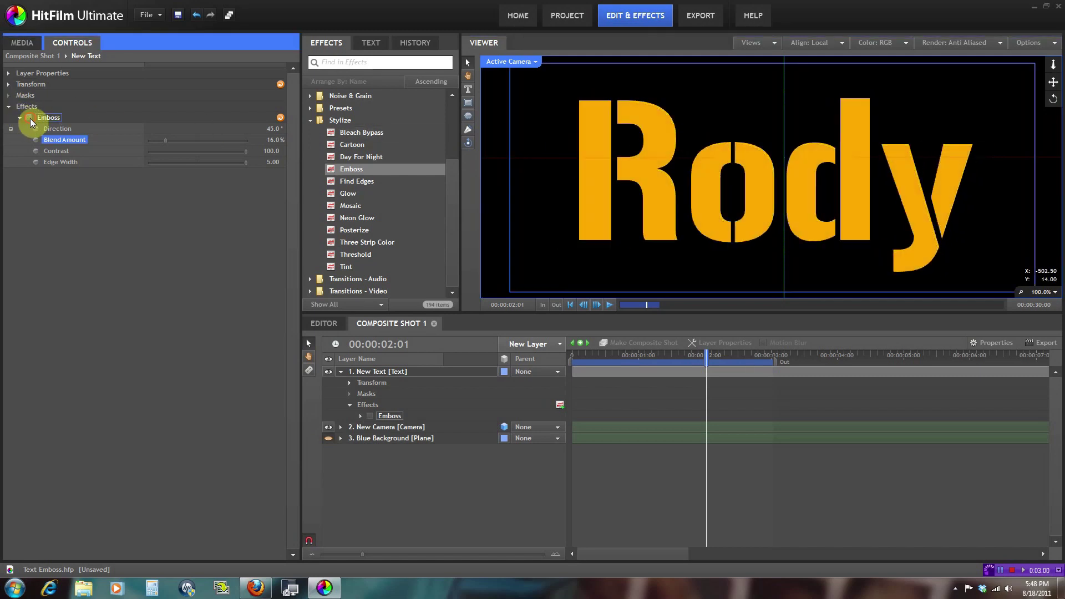
click(29, 117)
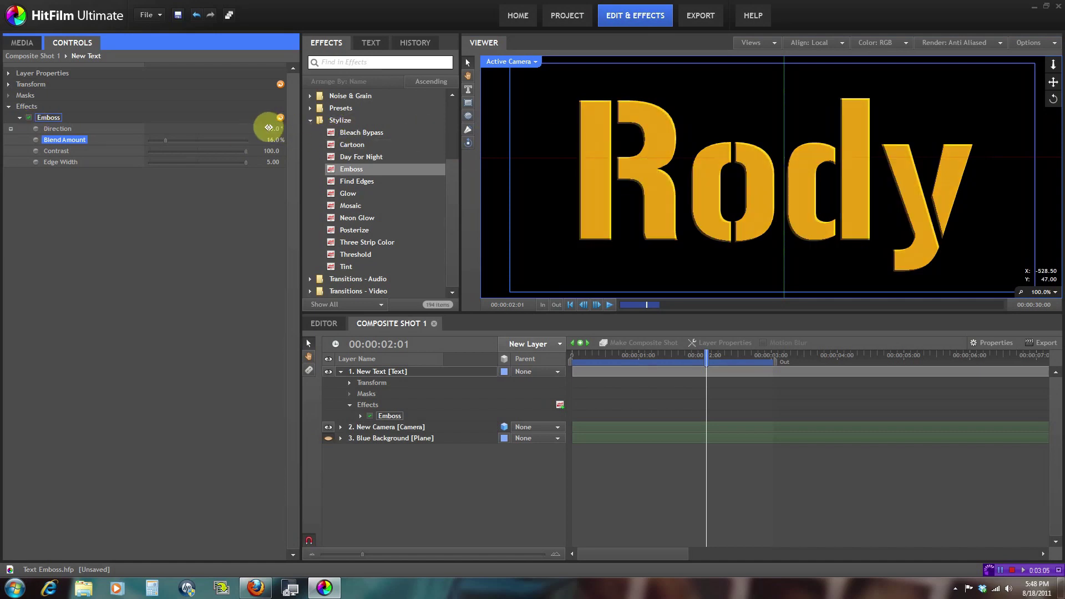
mouse_move(272, 129)
mouse_down()
mouse_move(368, 133)
mouse_move(286, 138)
mouse_up()
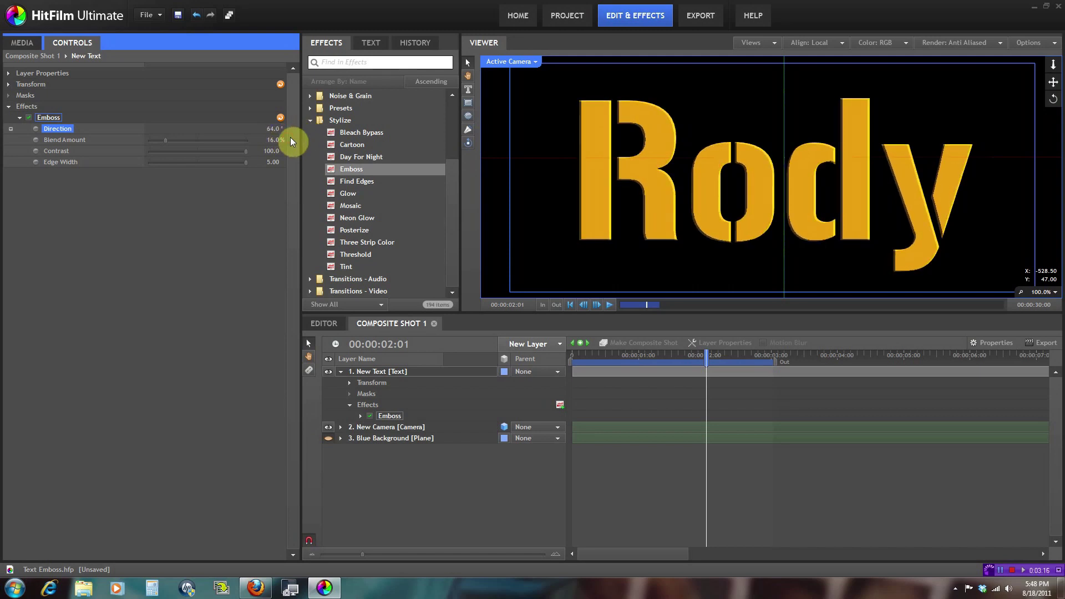
click(310, 120)
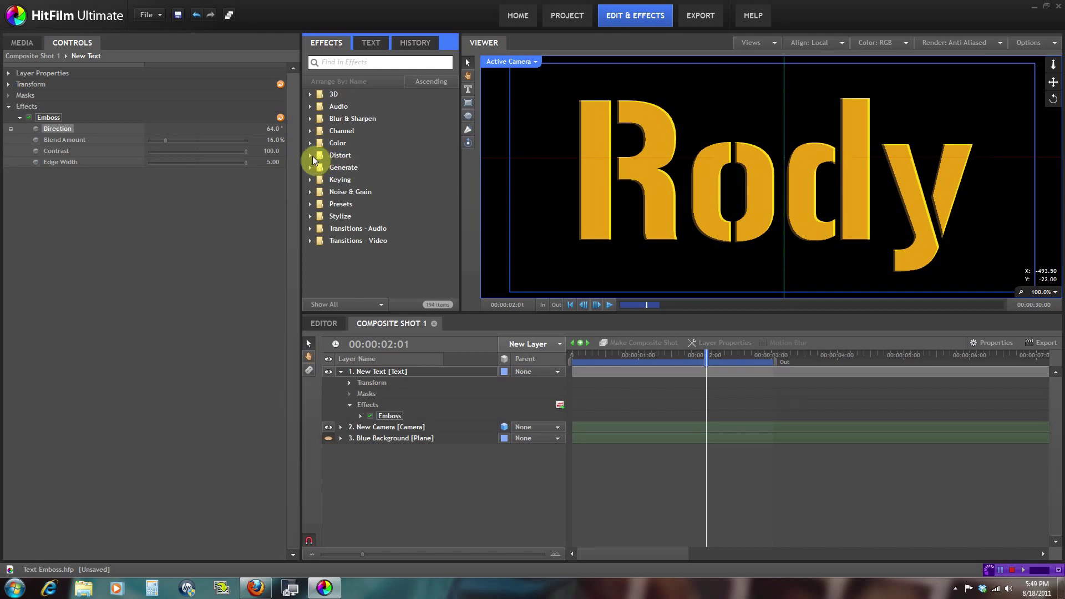
Add a Blur & Sharpen > Diffuse effect with Radius 1 and Opacity 1.00
click(310, 119)
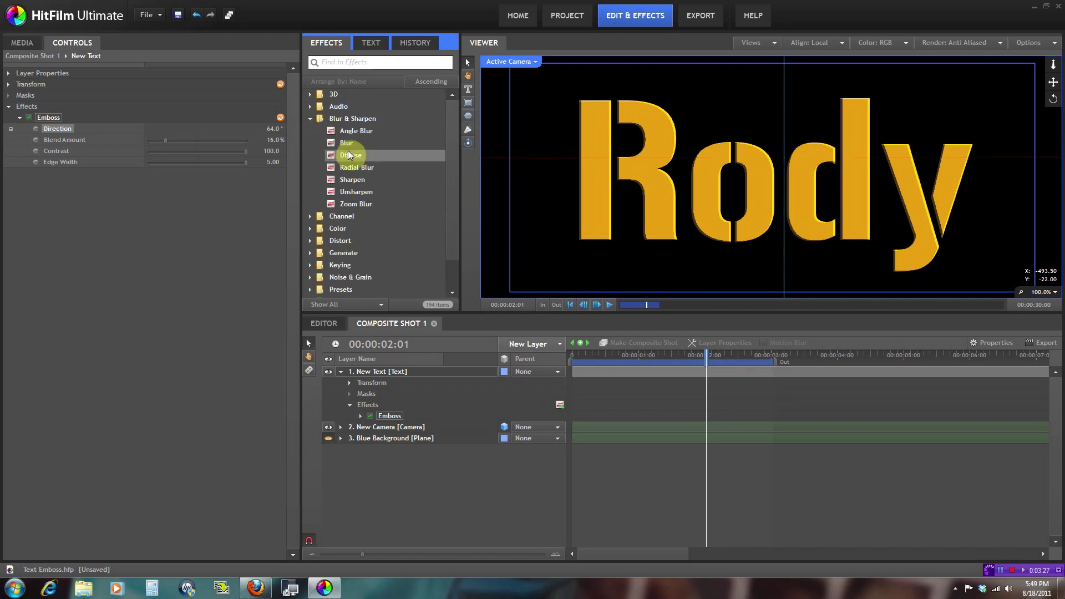
drag(351, 155, 222, 164)
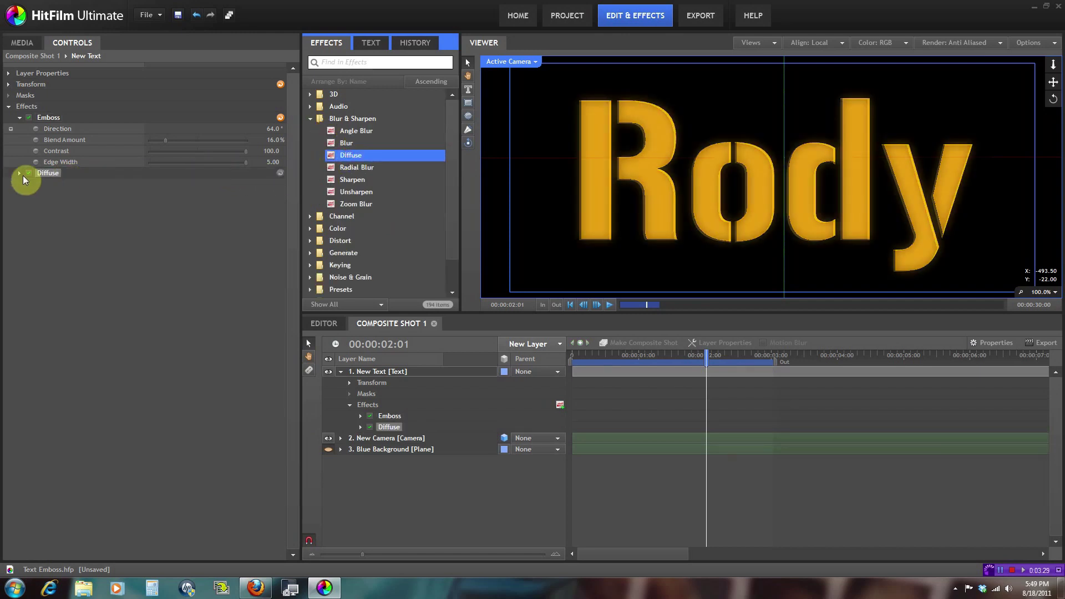
click(19, 173)
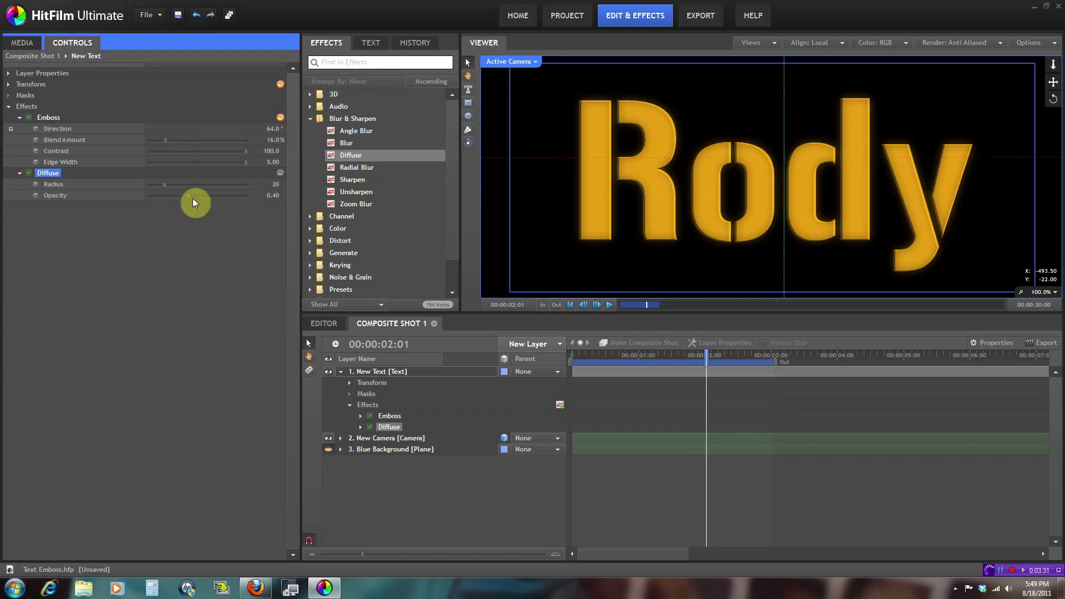
drag(188, 196, 257, 221)
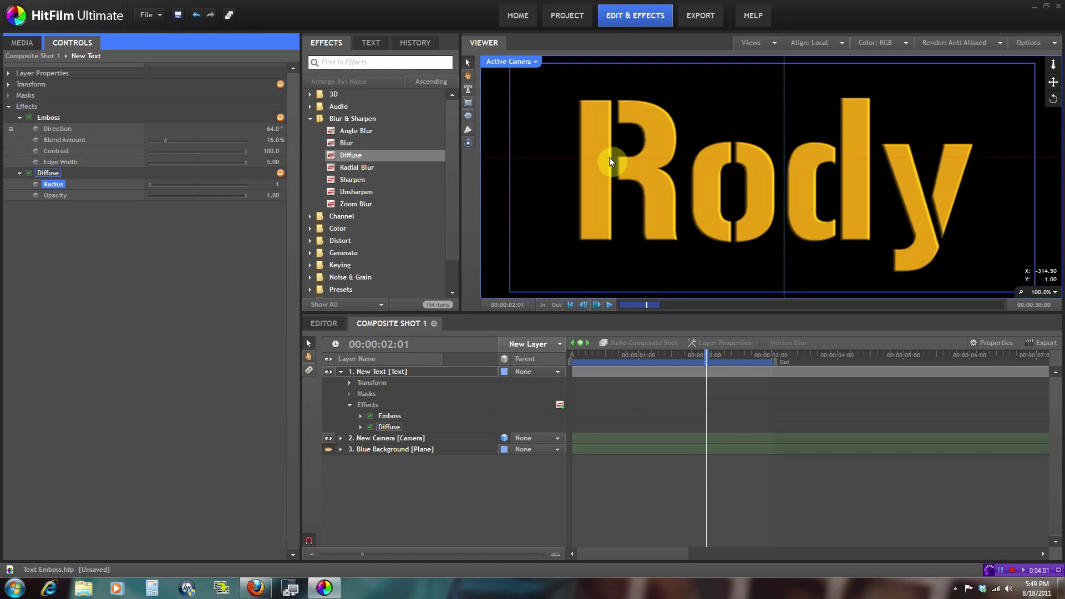
Zoom the Viewer out to 70% to see the finished embossed Rody text
scroll(609, 157, down, 1)
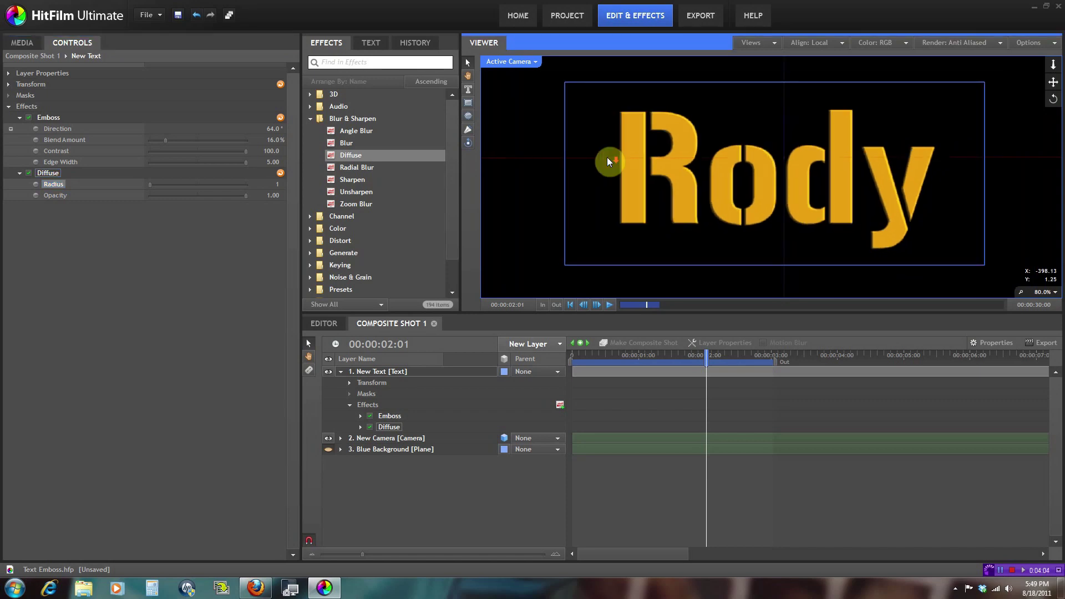